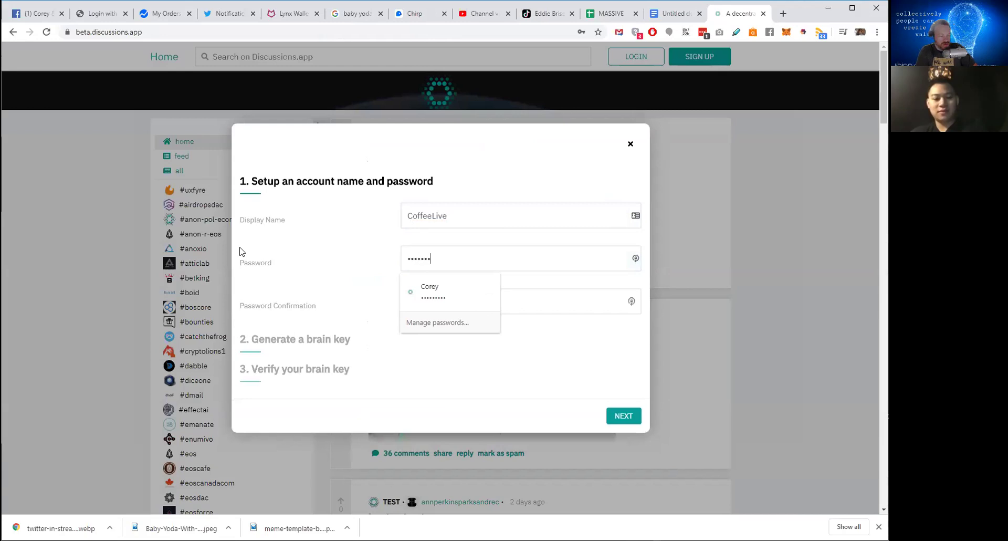
Retype the password in the Password Confirmation field and dismiss the saved-password suggestions
left_click(504, 351)
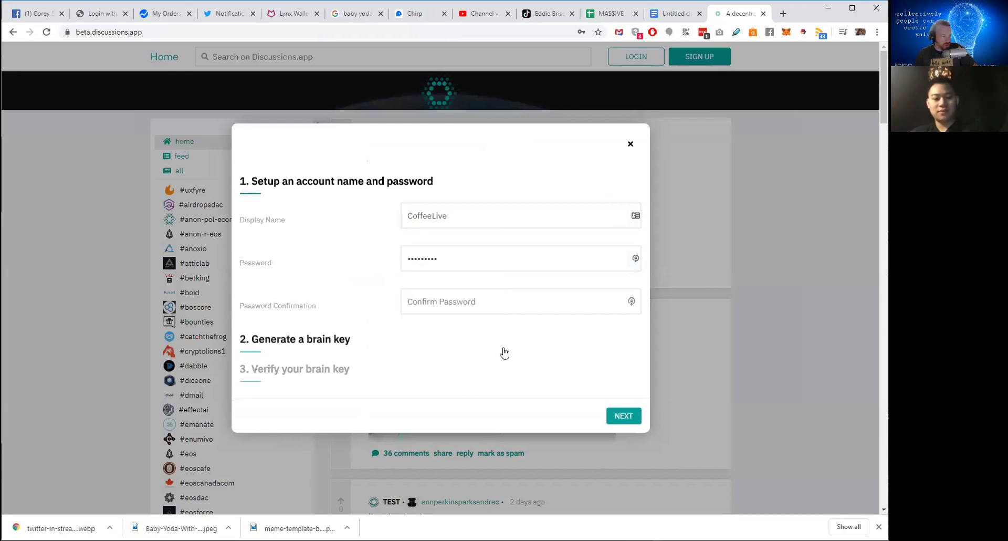
left_click(497, 301)
type("*******")
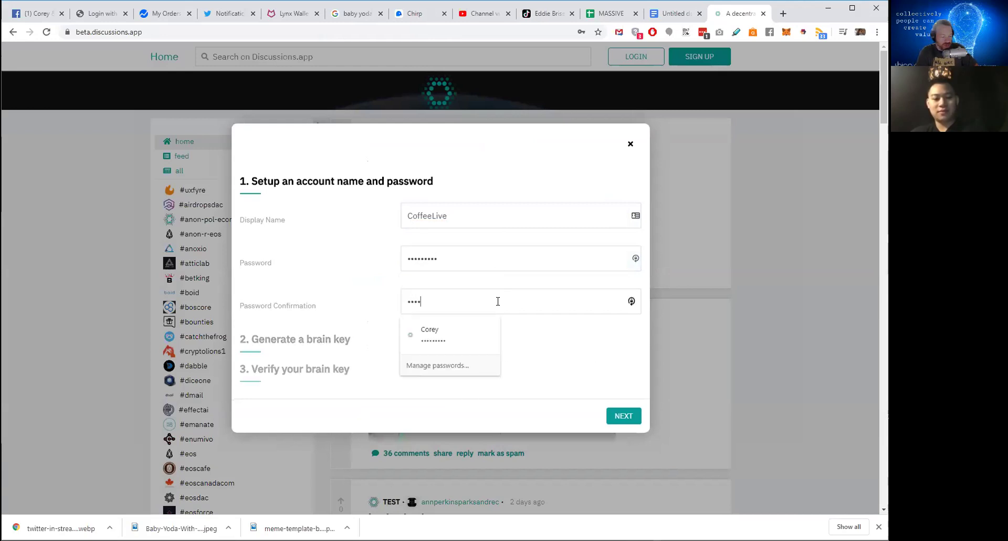
left_click(556, 354)
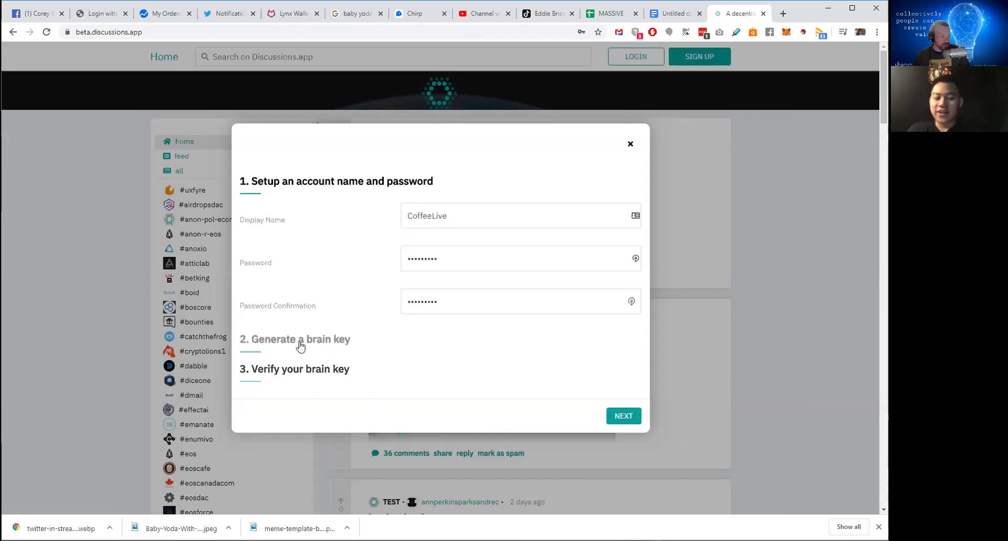
Generate a 12-word brain key and continue to the 'Verify your brain key' step
left_click(628, 420)
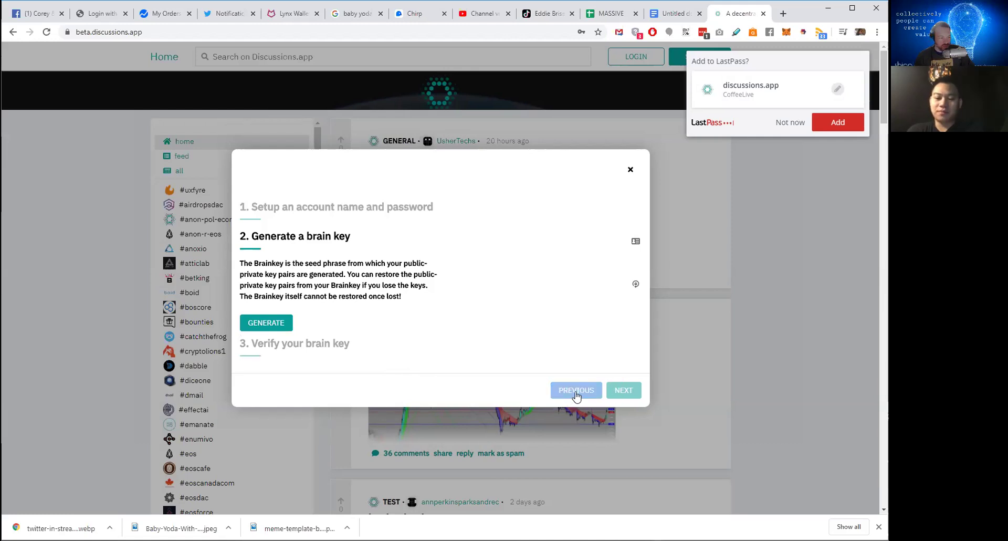
left_click(266, 322)
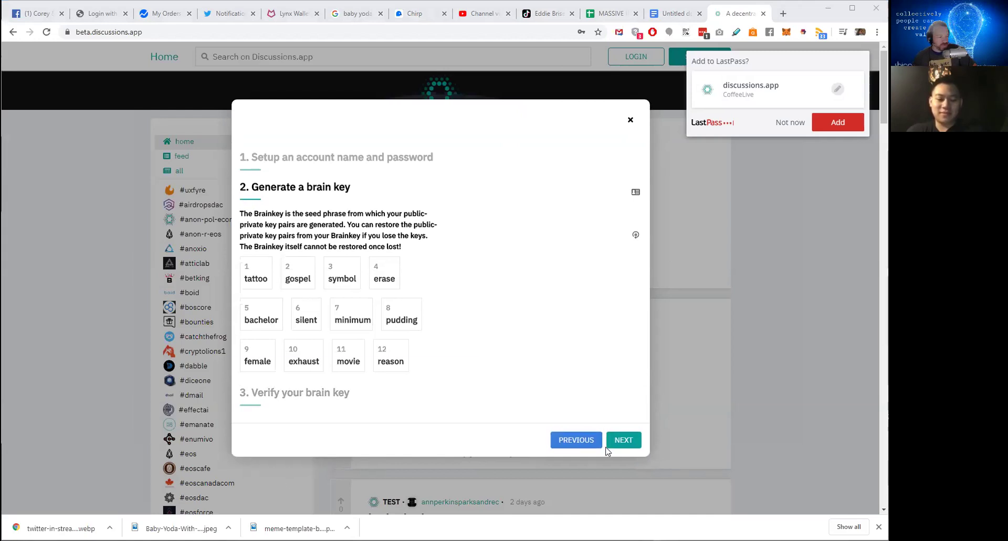
left_click(624, 443)
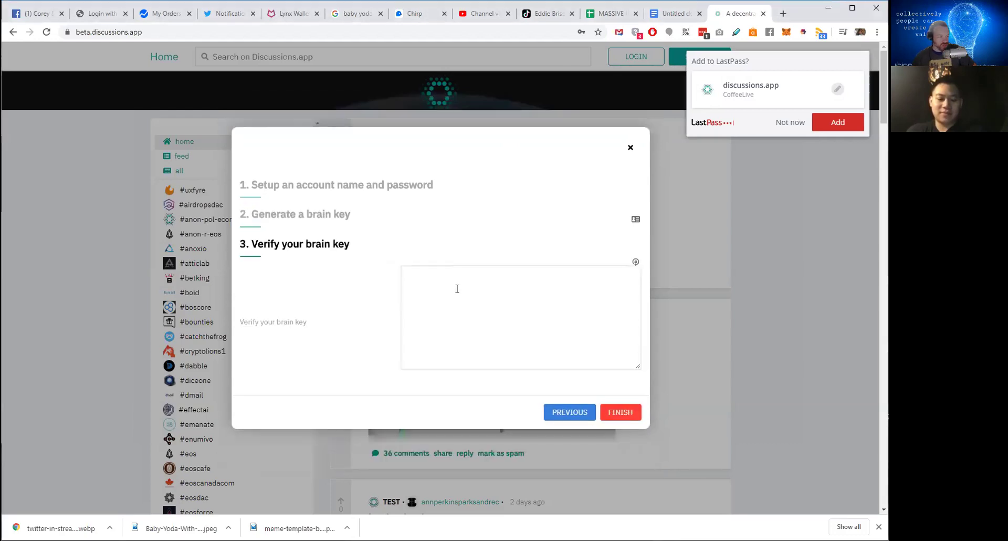
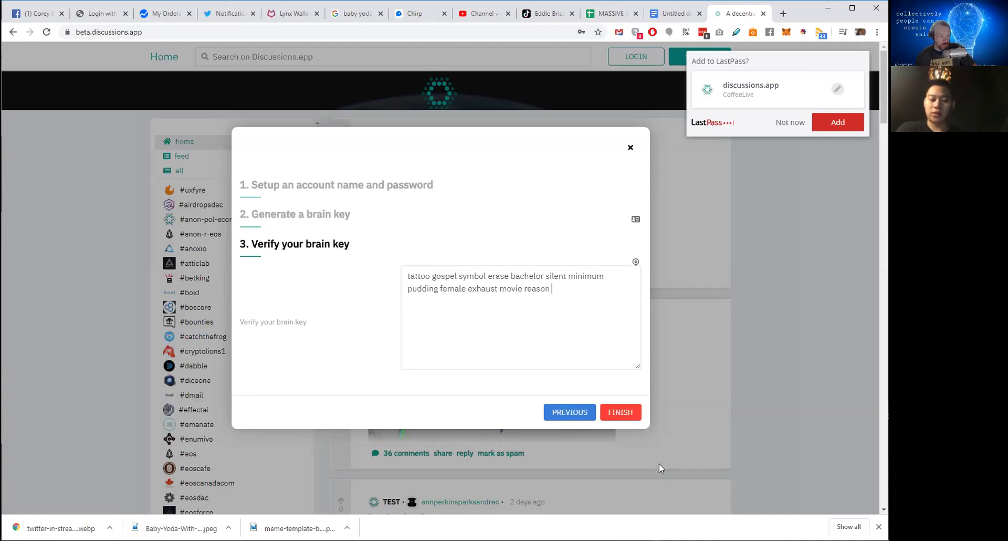
Enter all twelve brain-key words in the verification box, fixing typos, and press FINISH
left_click(624, 412)
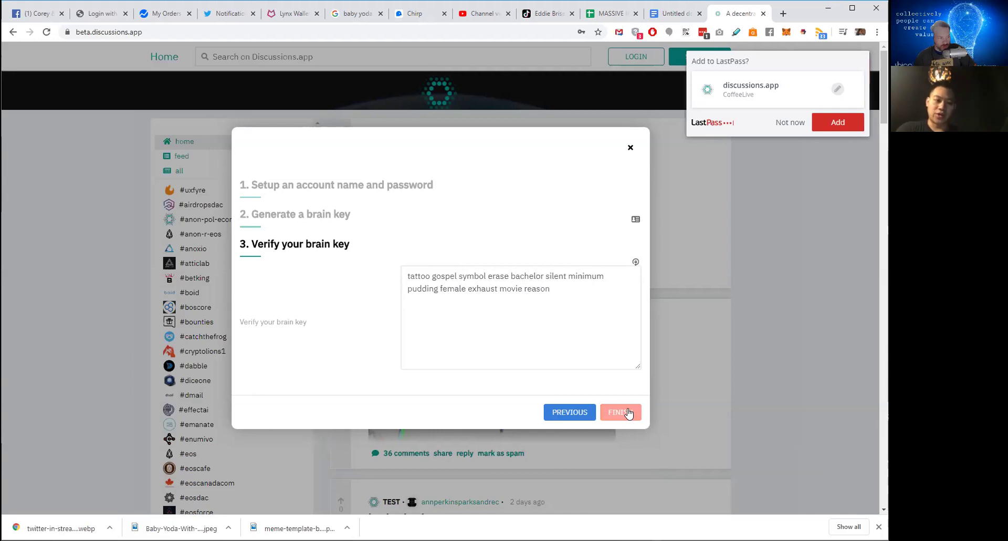
left_click(621, 415)
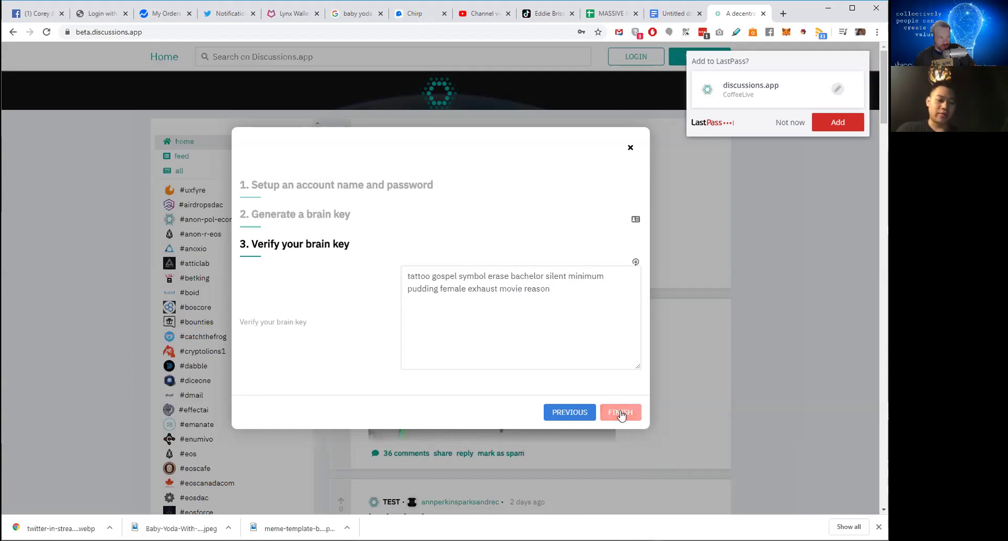
Decline saving the password, resubmit the signup, and close the success notice
left_click(792, 124)
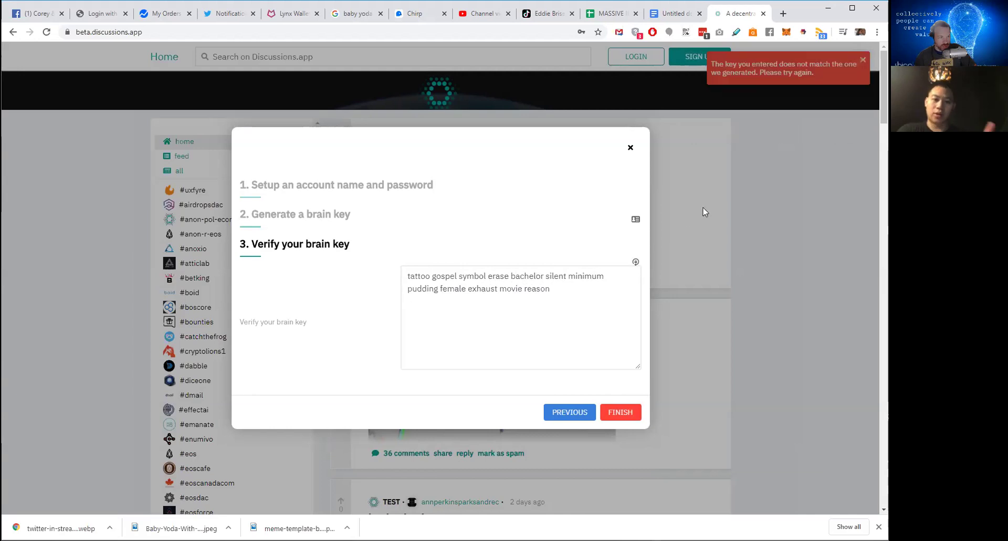
left_click(566, 283)
left_click(622, 413)
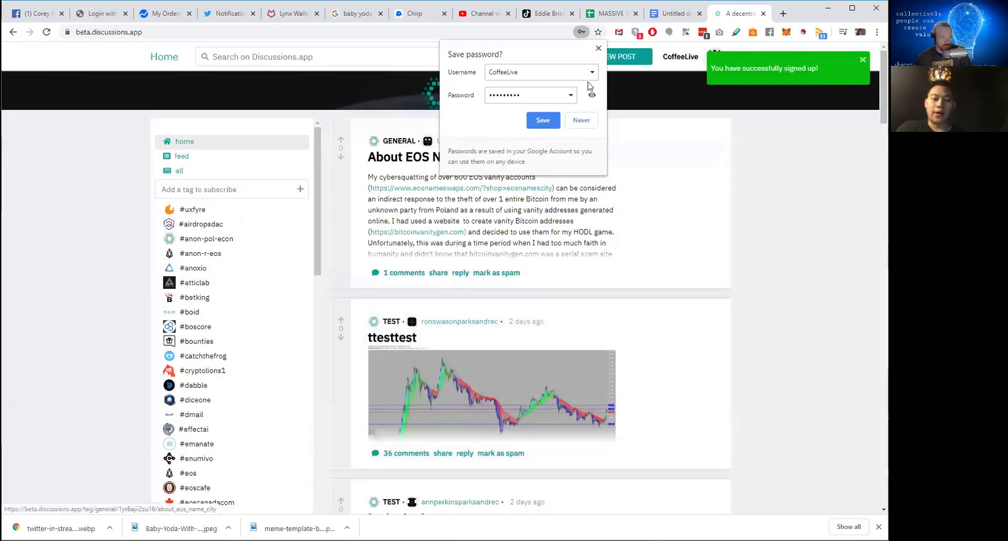
left_click(599, 48)
left_click(867, 58)
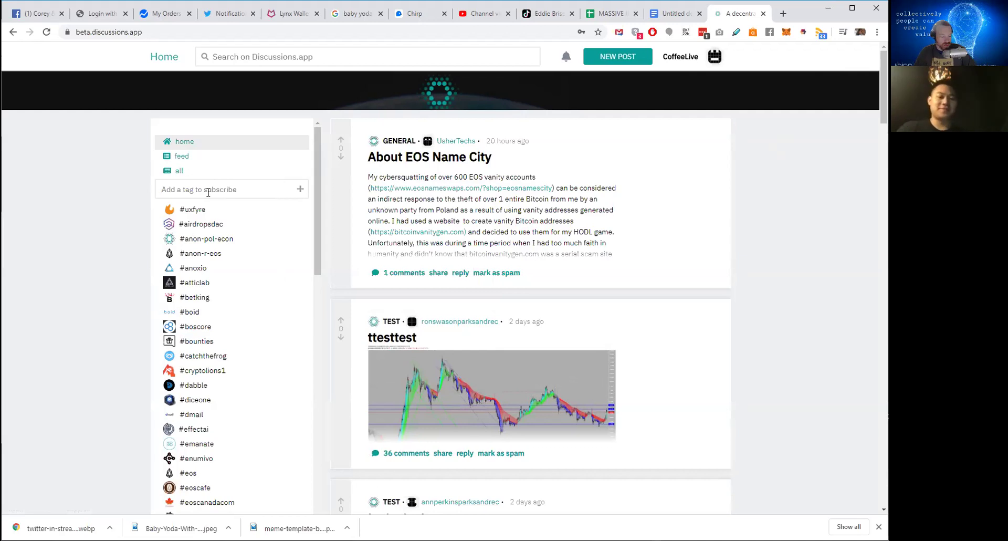
Subscribe to the 'shipple' tag and open the empty #shipple tag page
type("shipple")
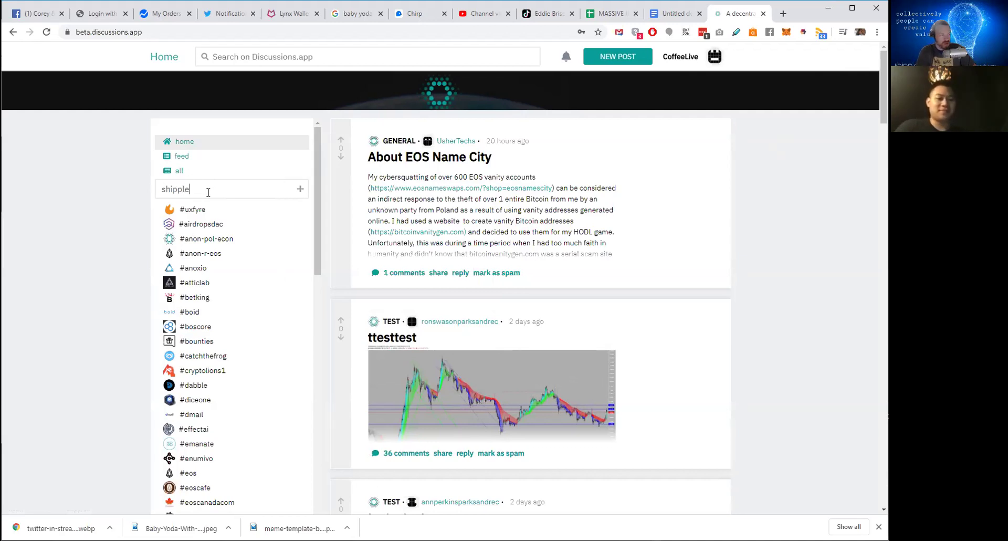
key("Return")
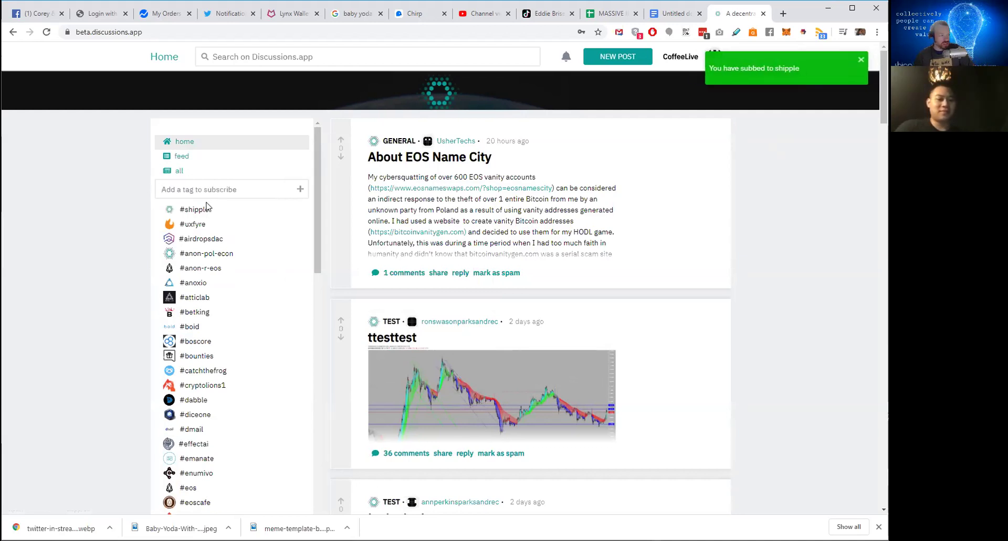
left_click(190, 210)
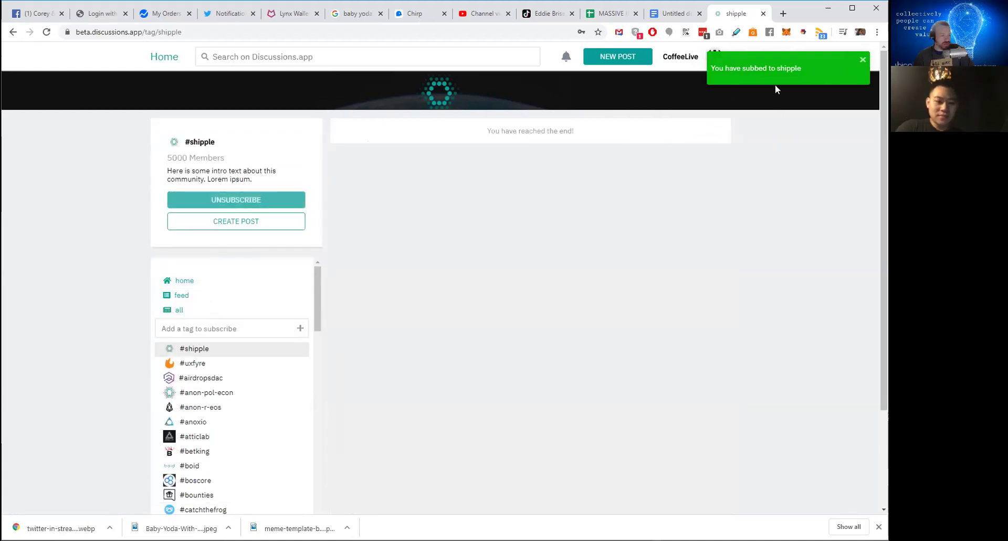
scroll(558, 221, "down", 1)
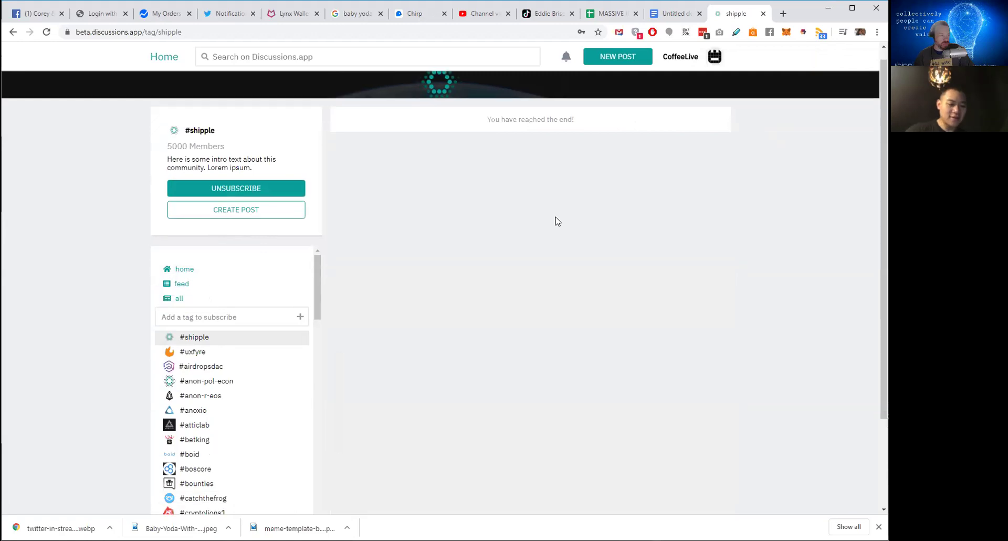
scroll(469, 262, "down", 2)
scroll(469, 263, "up", 2)
mouse_move(243, 349)
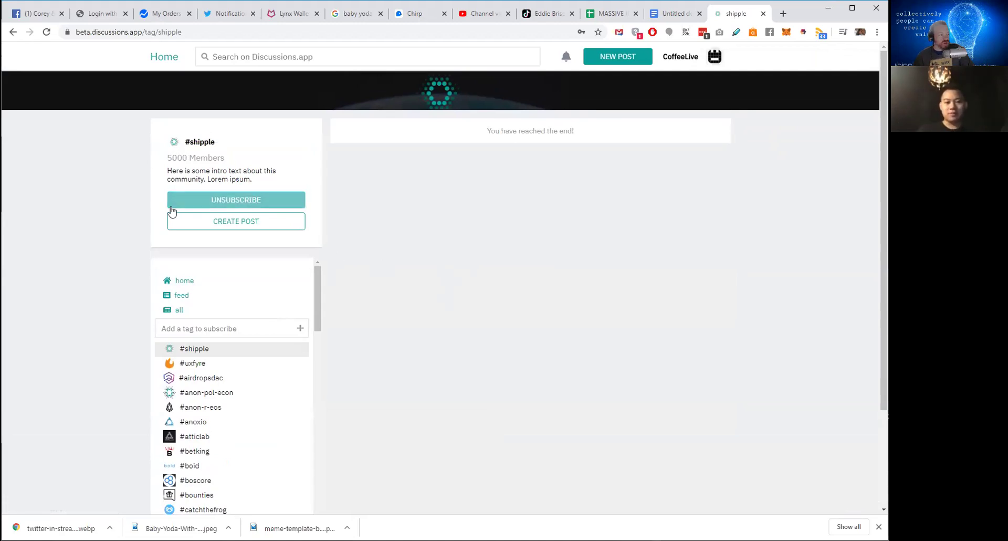
Return to the home feed and browse the subscribed tags in the sidebar list
left_click(12, 32)
mouse_move(237, 323)
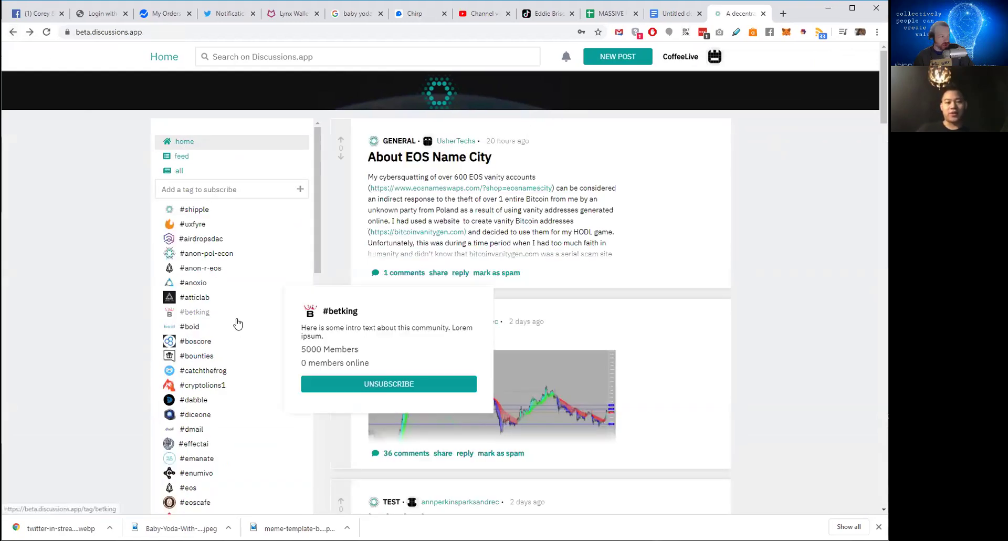
scroll(236, 315, "down", 10)
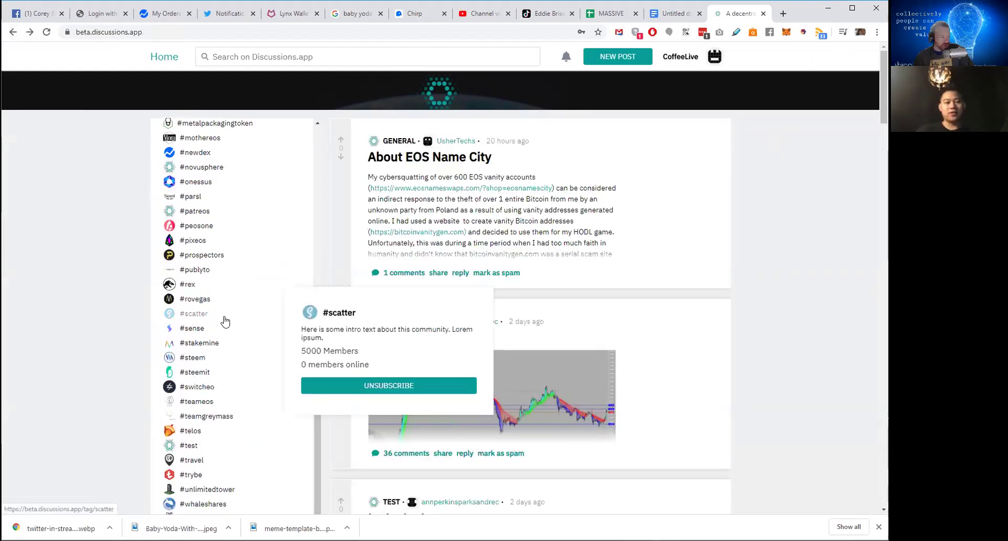
mouse_move(191, 407)
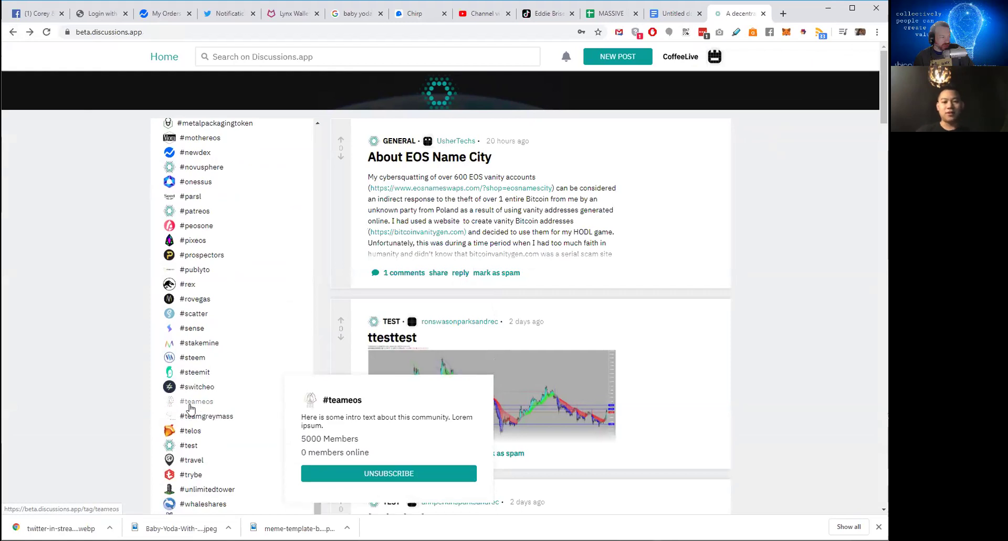
scroll(194, 394, "down", 10)
scroll(199, 380, "up", 10)
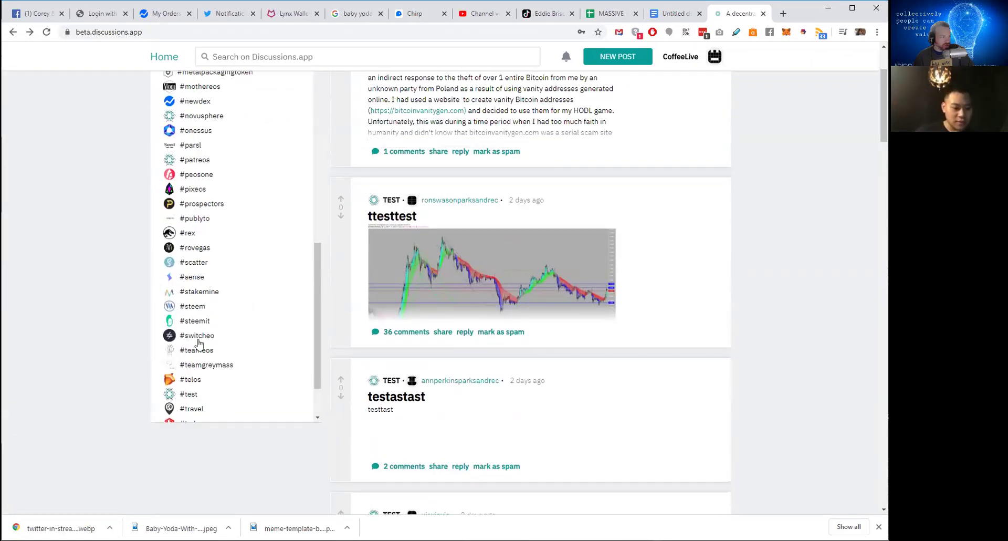
scroll(248, 233, "up", 3)
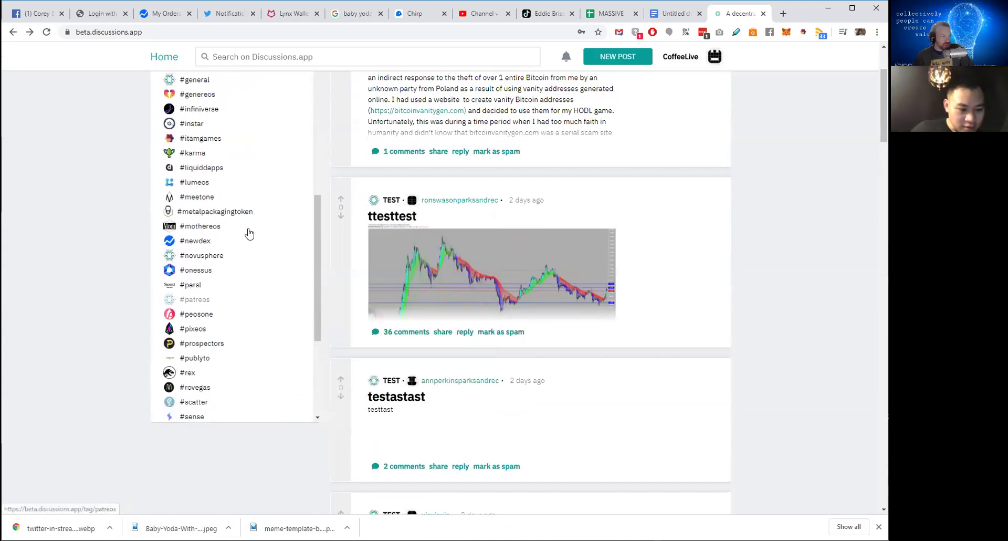
scroll(234, 246, "up", 2)
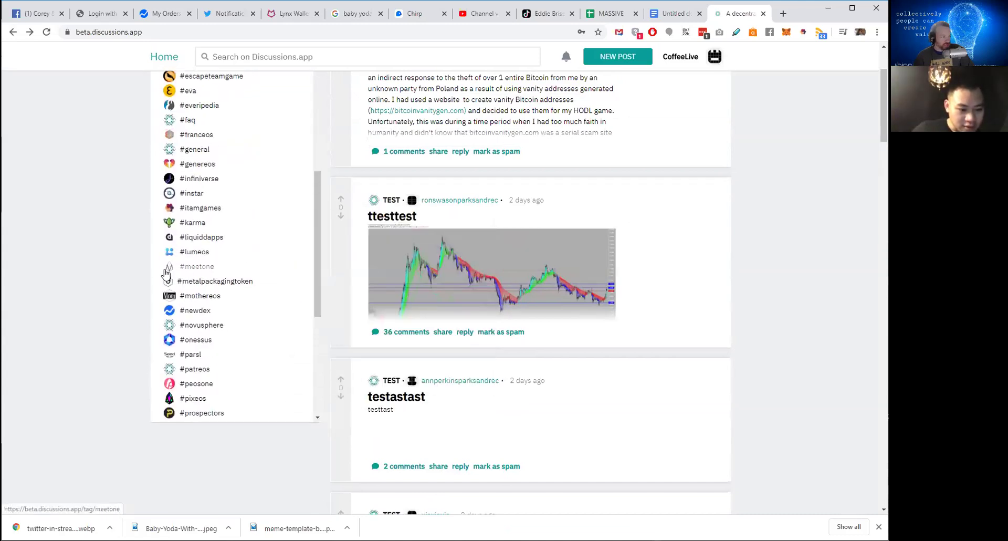
mouse_move(197, 244)
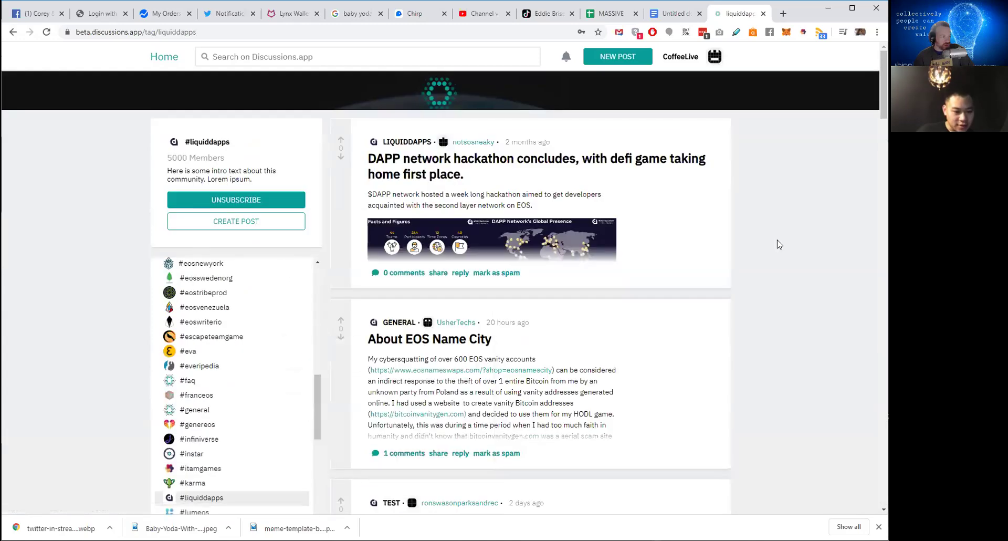
scroll(782, 292, "down", 6)
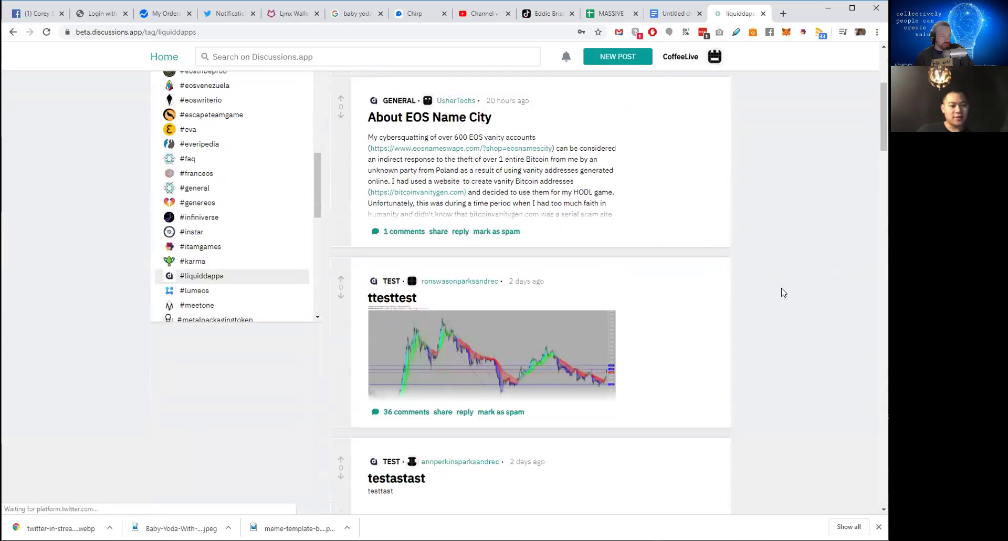
scroll(781, 293, "up", 6)
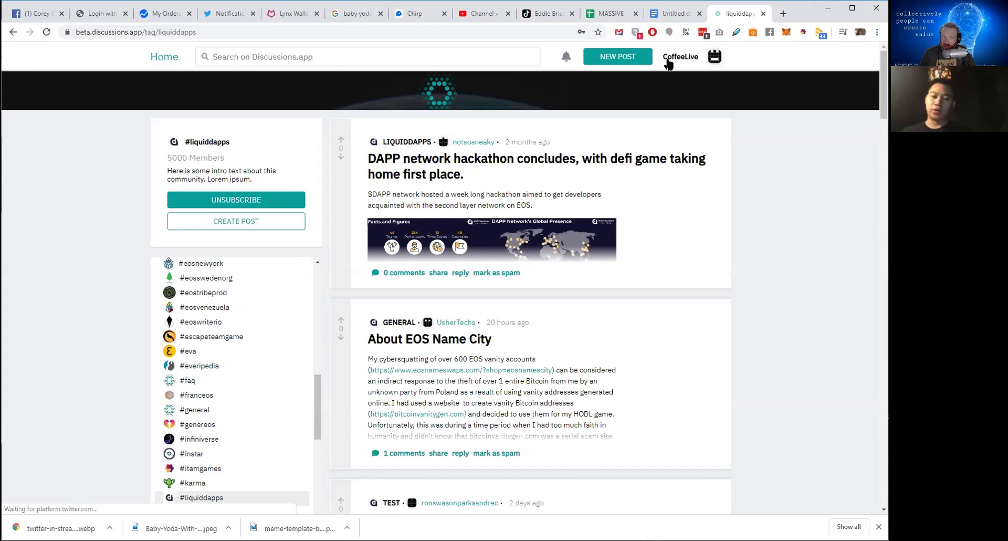
Visit the CoffeeLive profile page, then choose Settings from the avatar menu
mouse_move(680, 64)
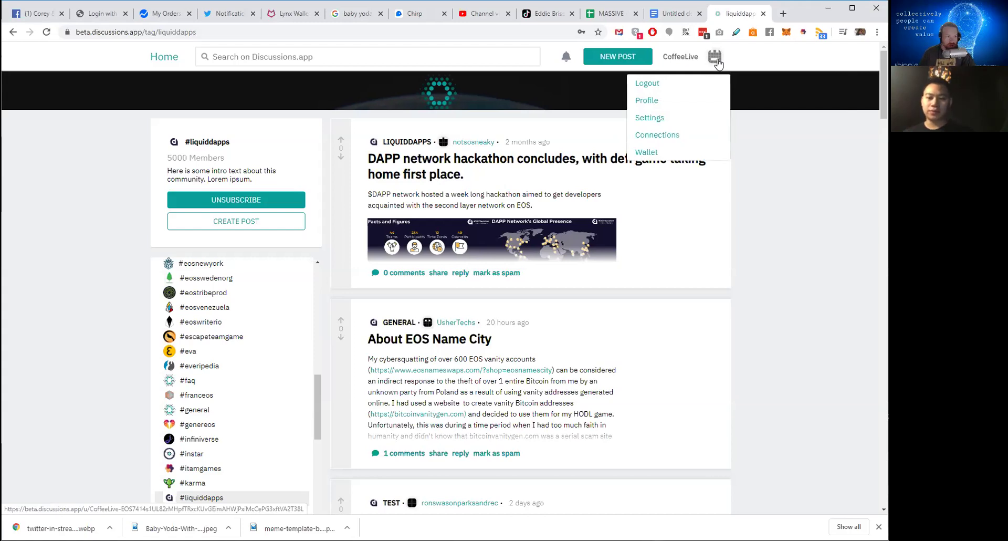
left_click(656, 102)
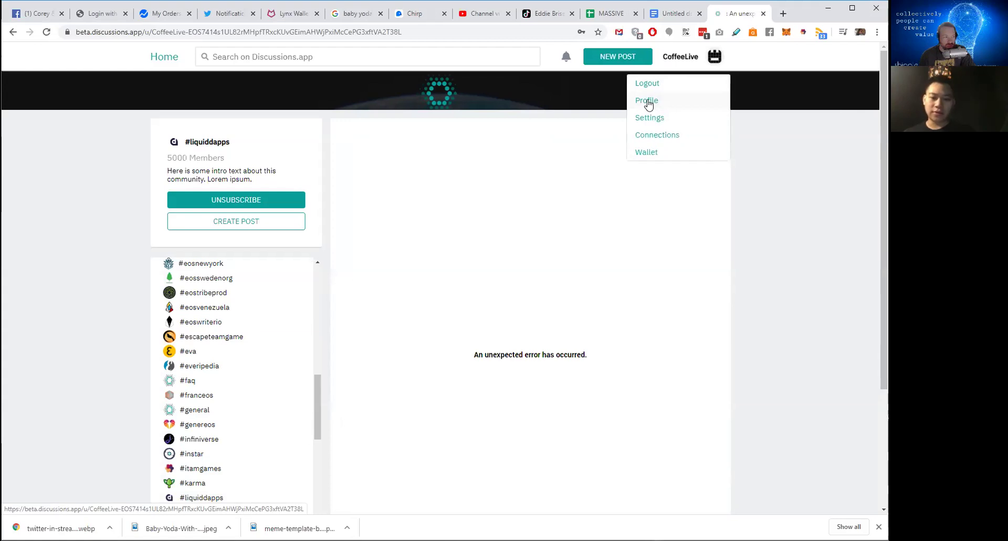
left_click(721, 56)
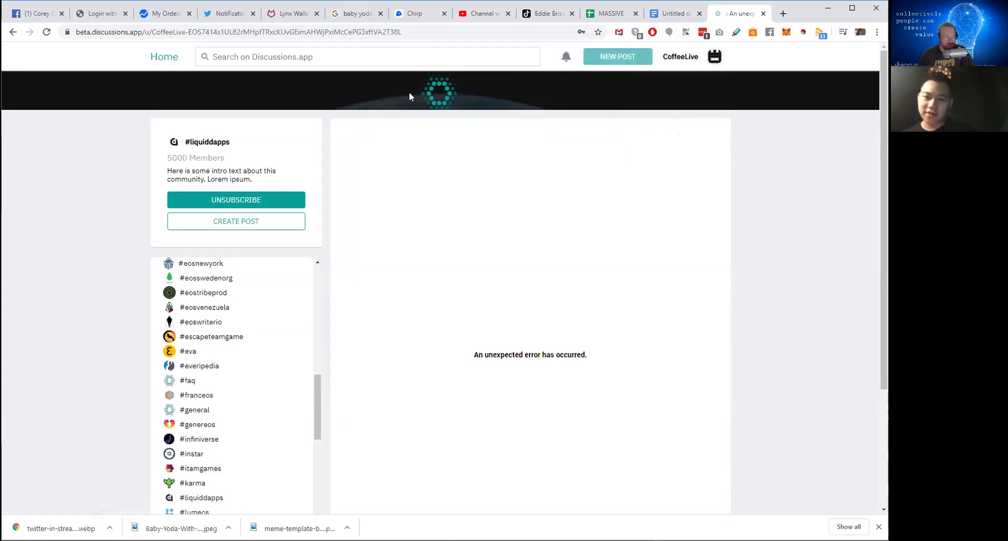
left_click(682, 60)
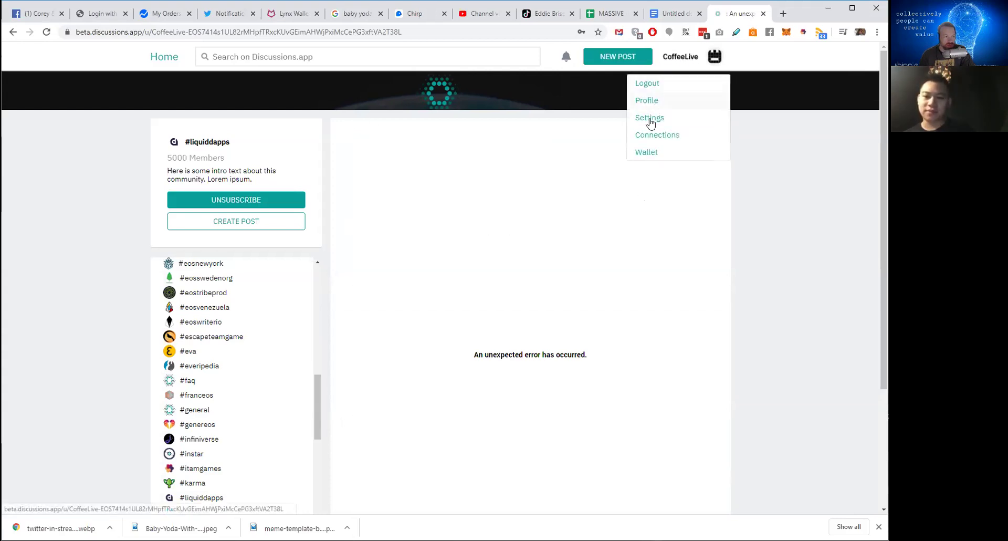
left_click(650, 119)
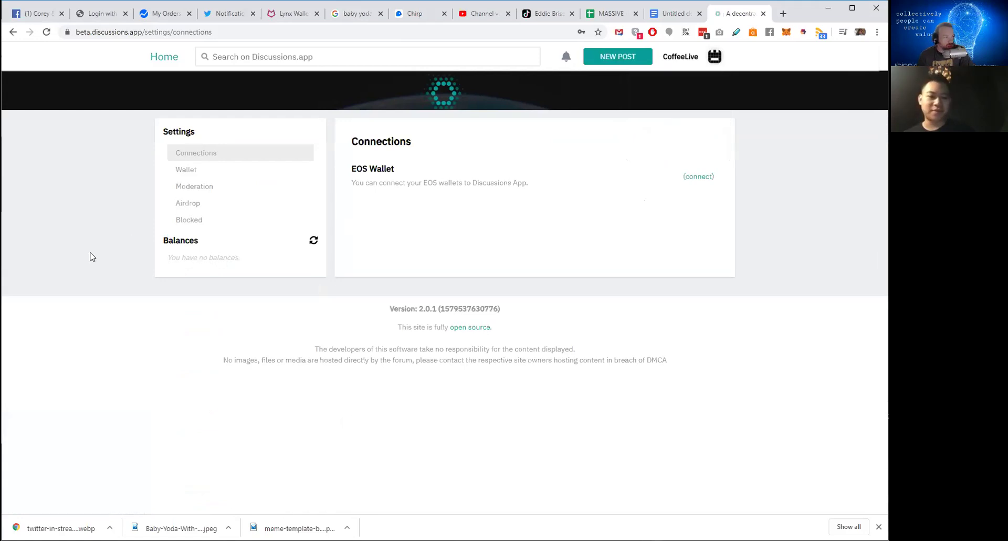